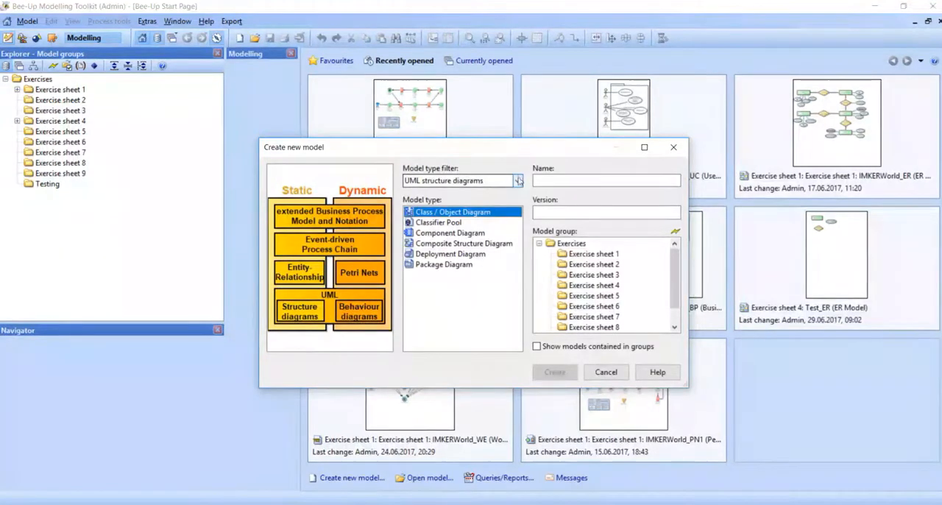
# Filter the available model types by UML behaviour diagrams, and switch the filter to all model types
pyautogui.click(518, 181)
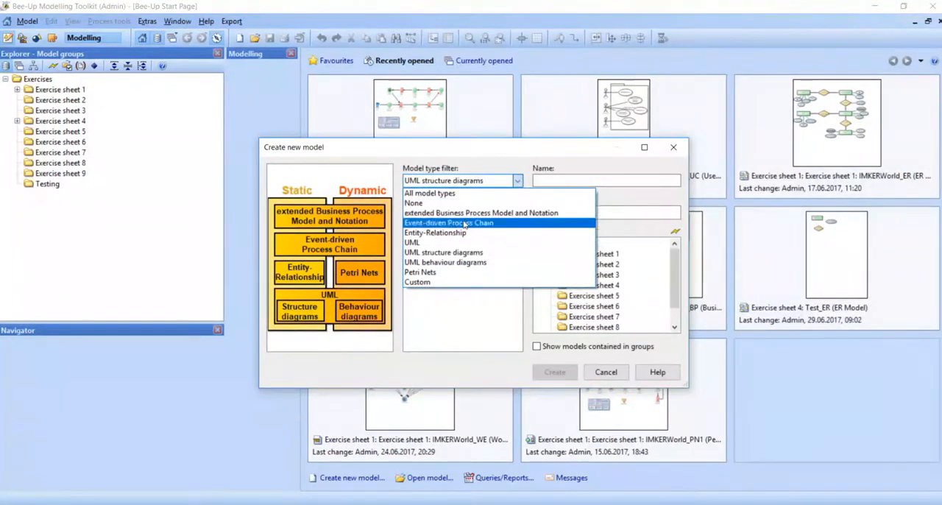
pyautogui.click(457, 262)
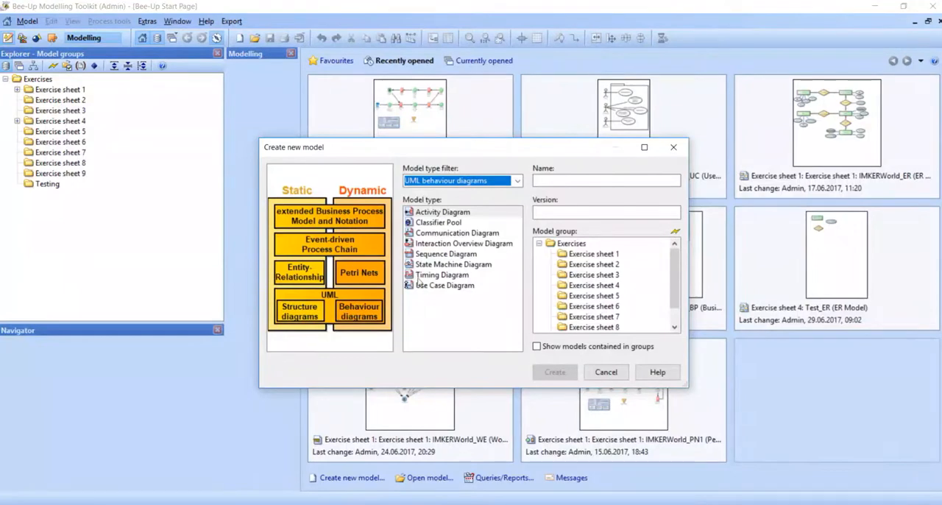
pyautogui.click(517, 181)
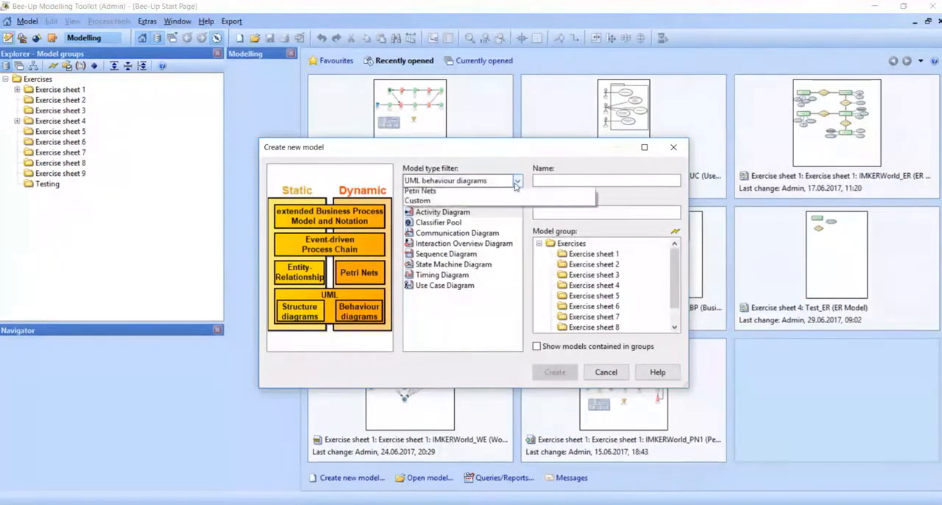
pyautogui.click(465, 192)
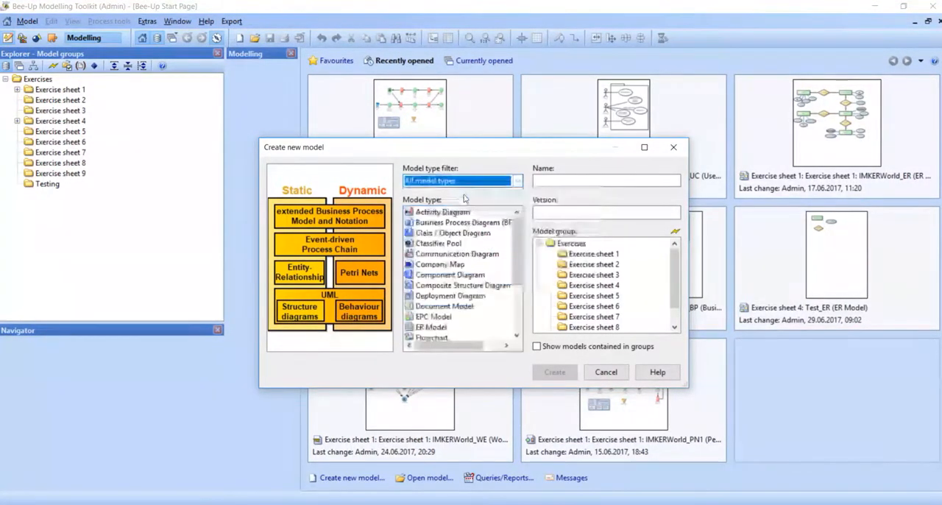
pyautogui.moveTo(517, 230); pyautogui.dragTo(515, 211)
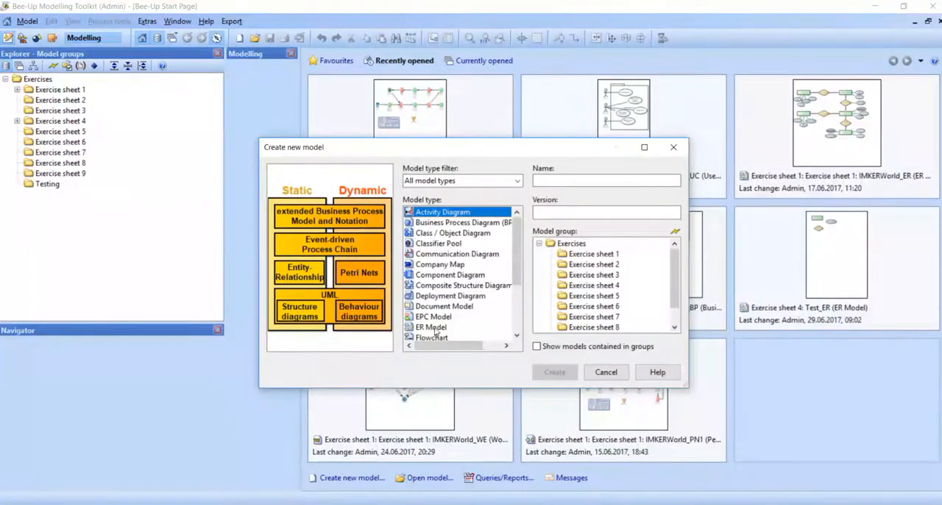
# Create a new ER Model named Test_ER in the Exercise sheet 3 model group
pyautogui.click(434, 328)
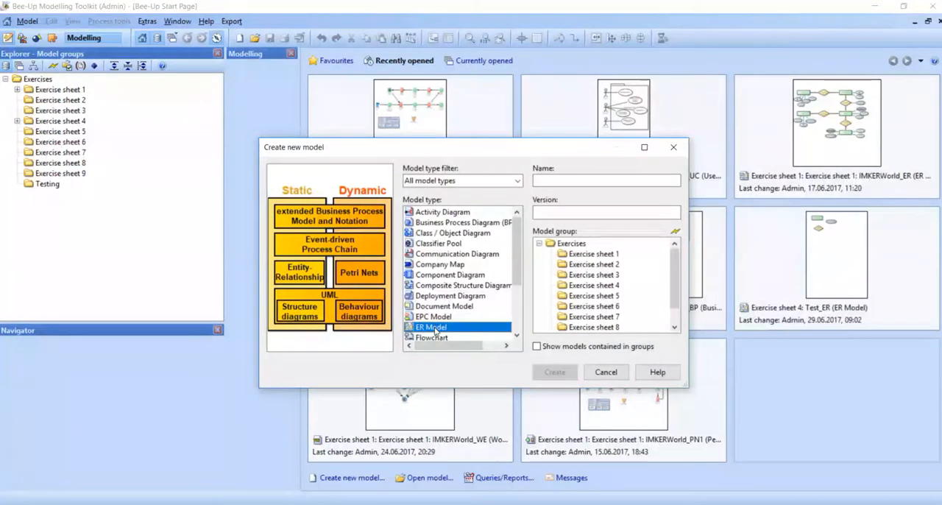
pyautogui.click(554, 179)
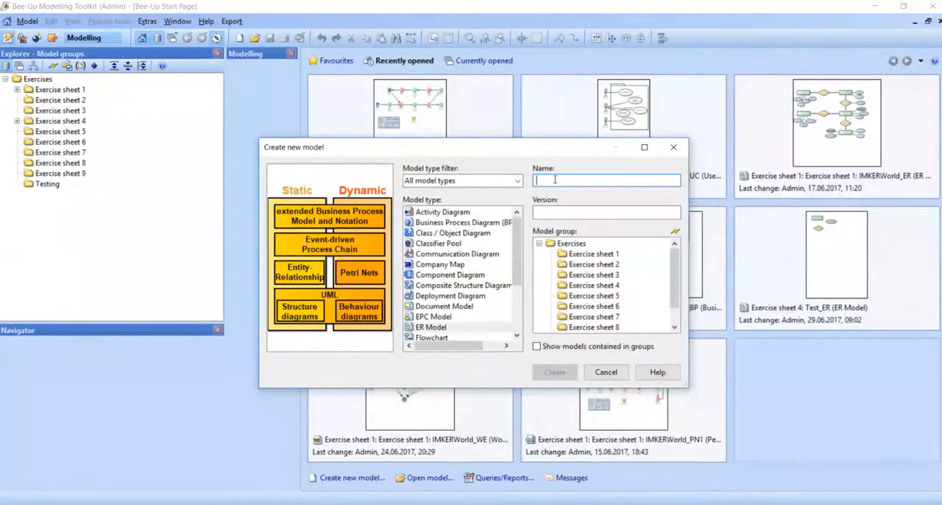
pyautogui.write('Test')
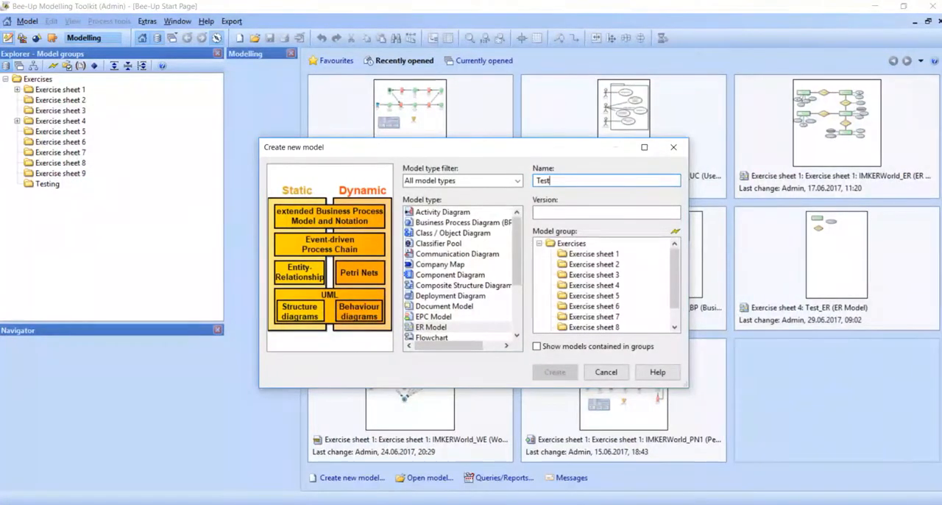
pyautogui.write('_ER')
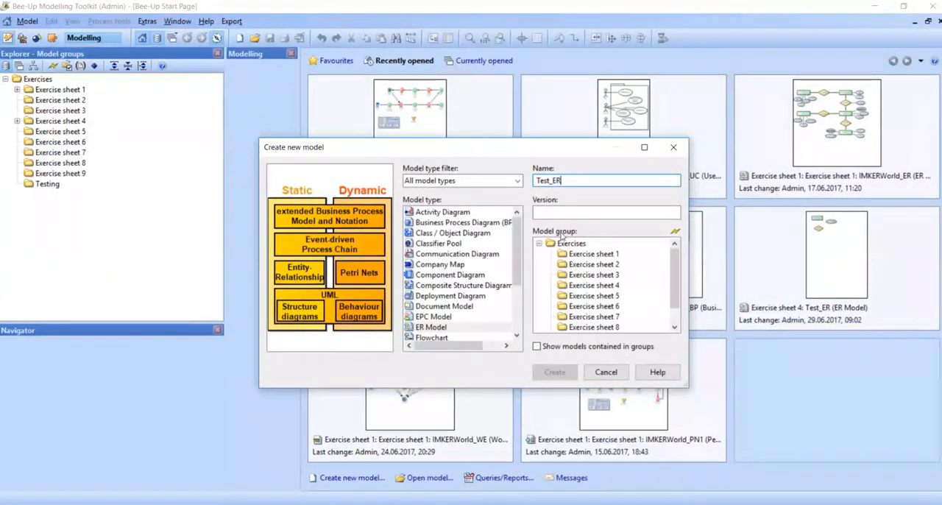
pyautogui.click(596, 277)
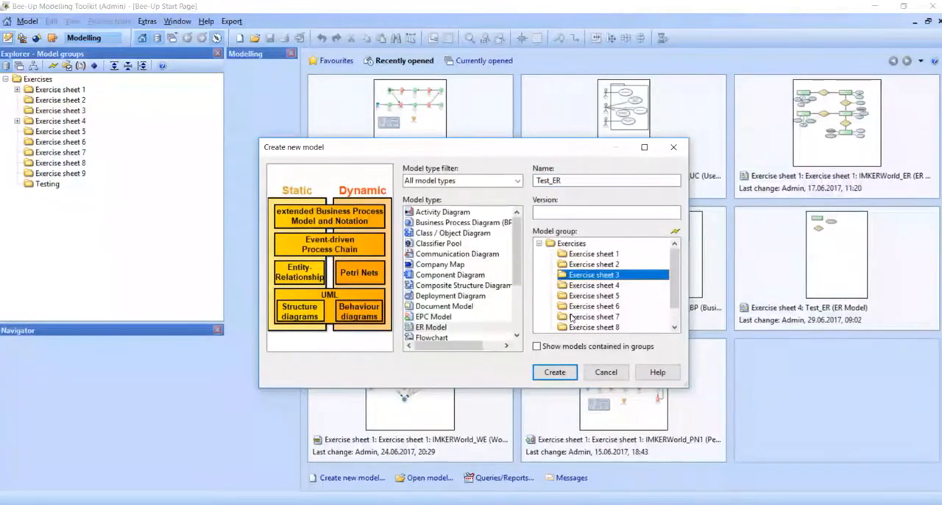
pyautogui.click(552, 374)
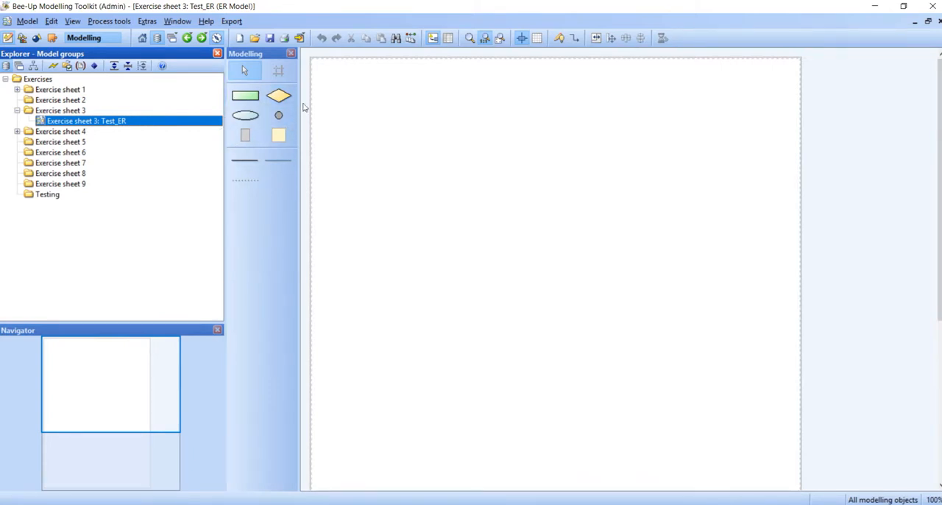
# Place an entity near the canvas's upper edge, a relation just below it and an attribute beside the entity
pyautogui.click(245, 96)
pyautogui.click(399, 105)
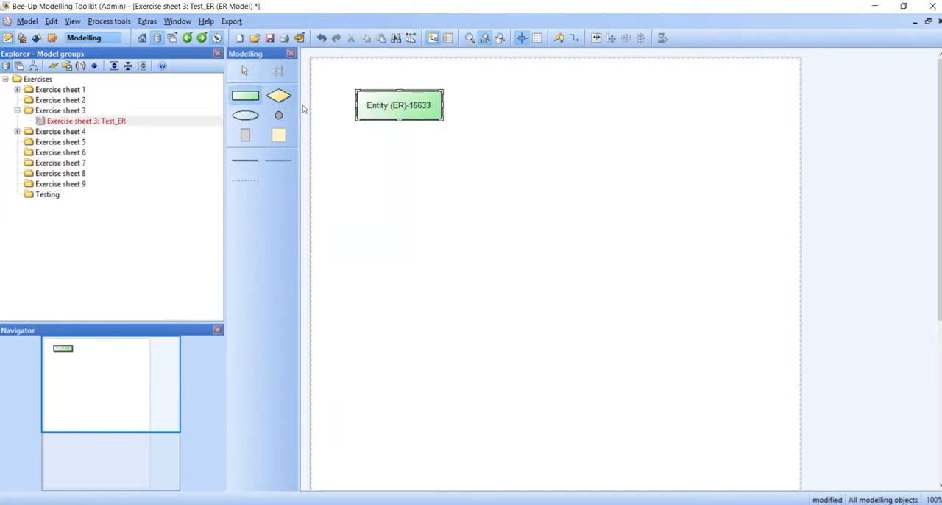
pyautogui.click(280, 97)
pyautogui.click(436, 162)
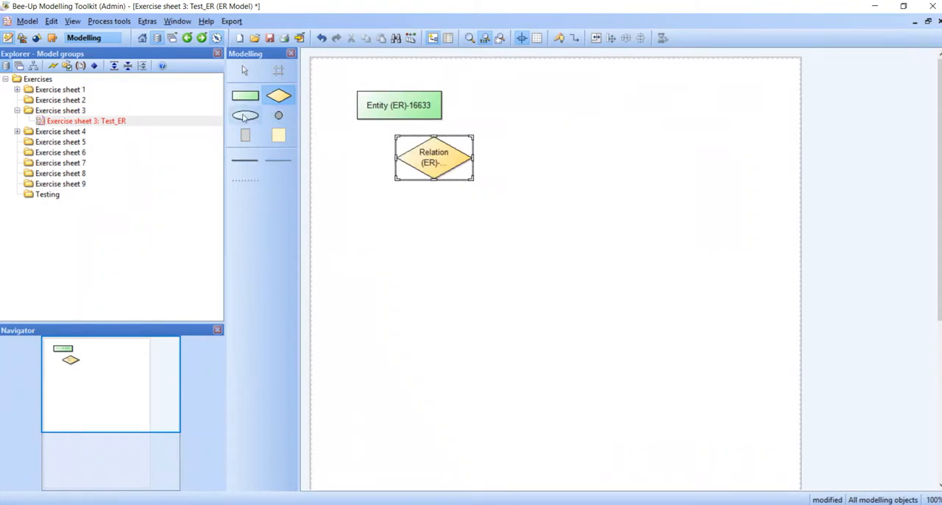
pyautogui.click(245, 116)
pyautogui.click(498, 117)
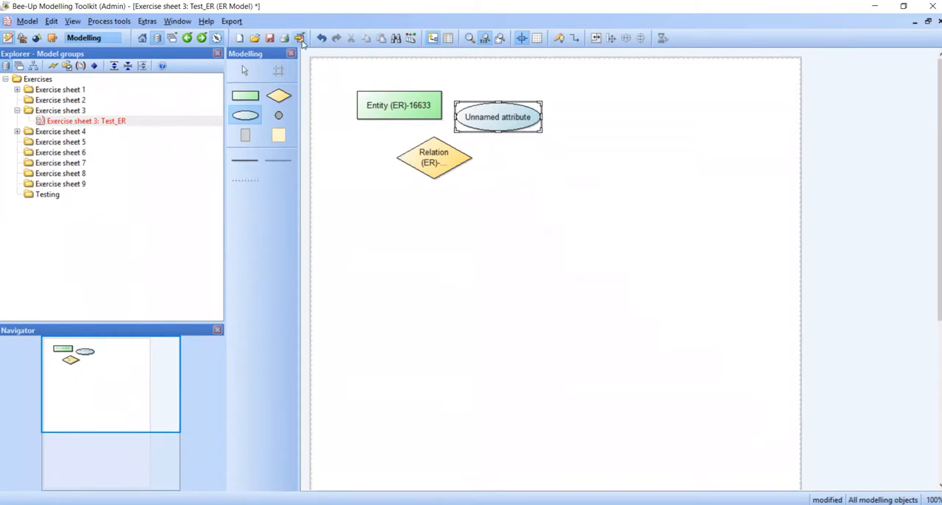
# Look at the graphics generation options for the Test_ER model and leave without generating an image
pyautogui.click(300, 38)
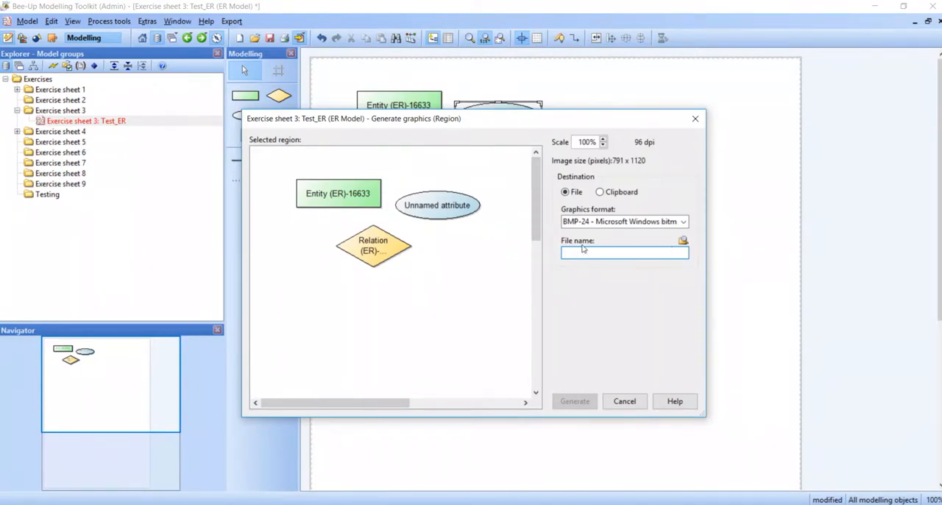
pyautogui.click(619, 401)
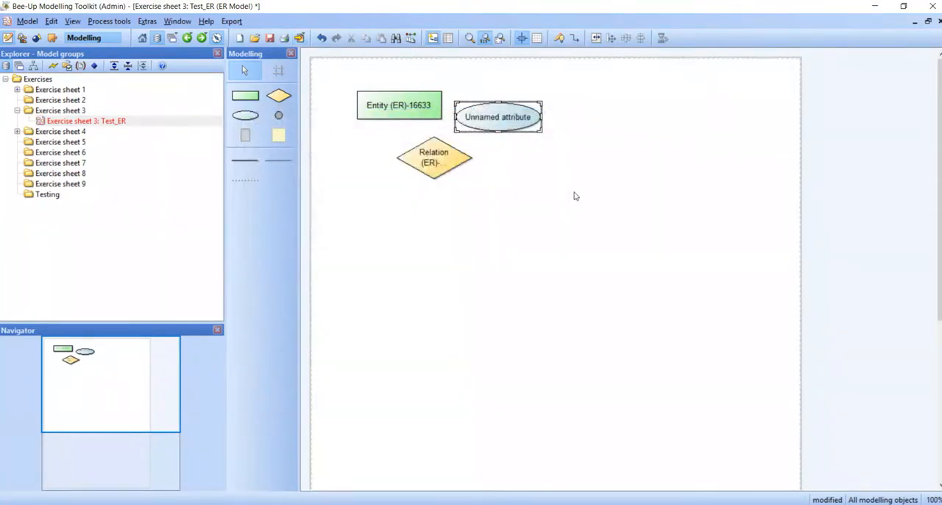
# Try to export the contents of the Exercise sheet 3 model group, cancelling at the directory selection
pyautogui.click(234, 22)
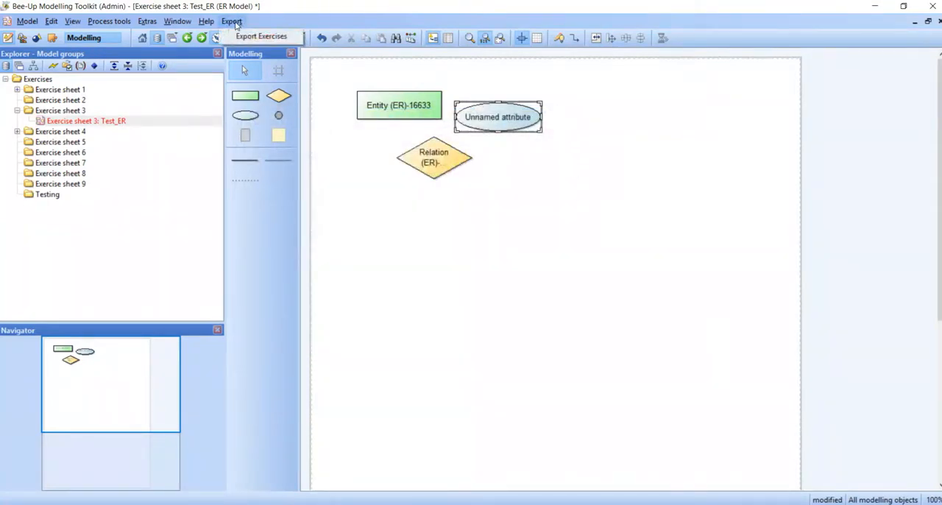
pyautogui.click(261, 36)
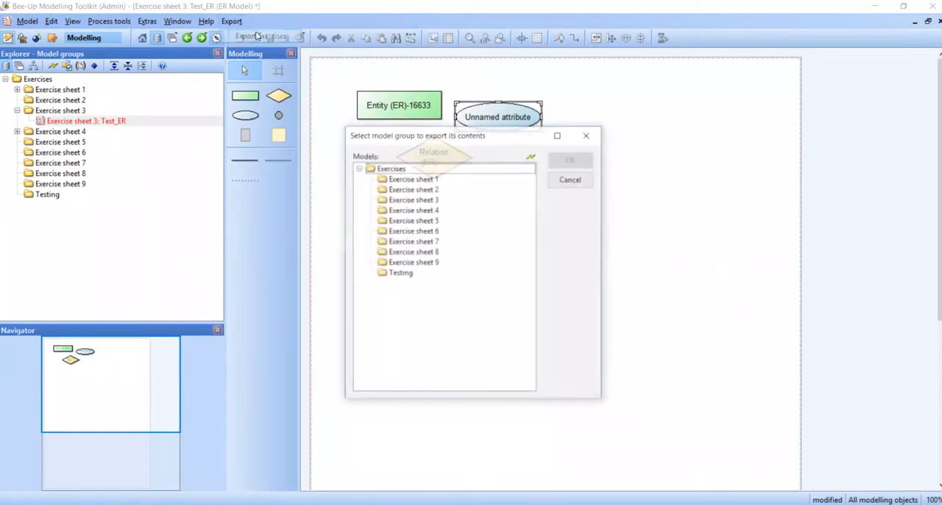
pyautogui.click(421, 201)
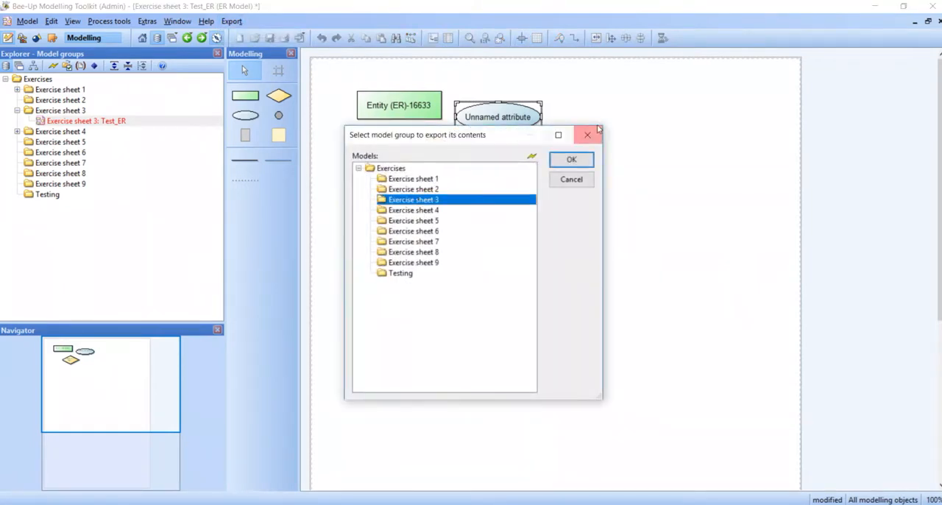
pyautogui.click(572, 159)
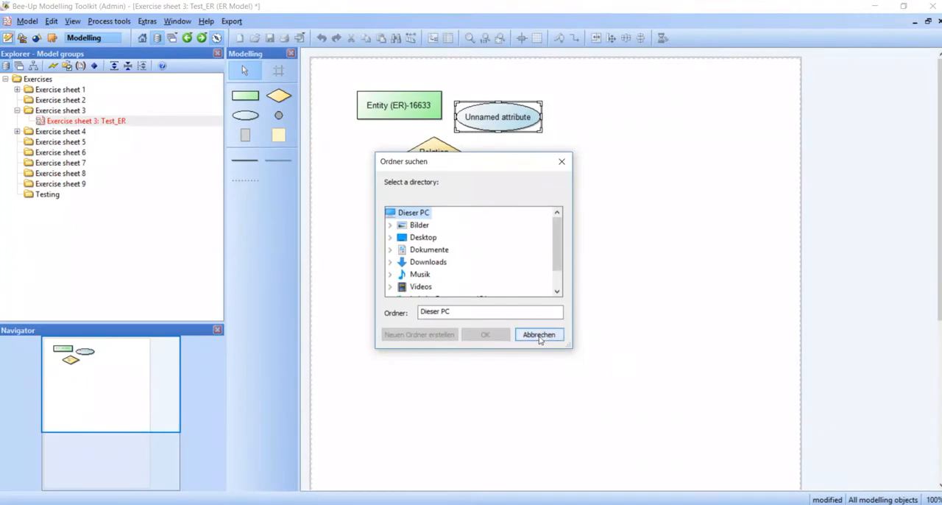
pyautogui.click(539, 336)
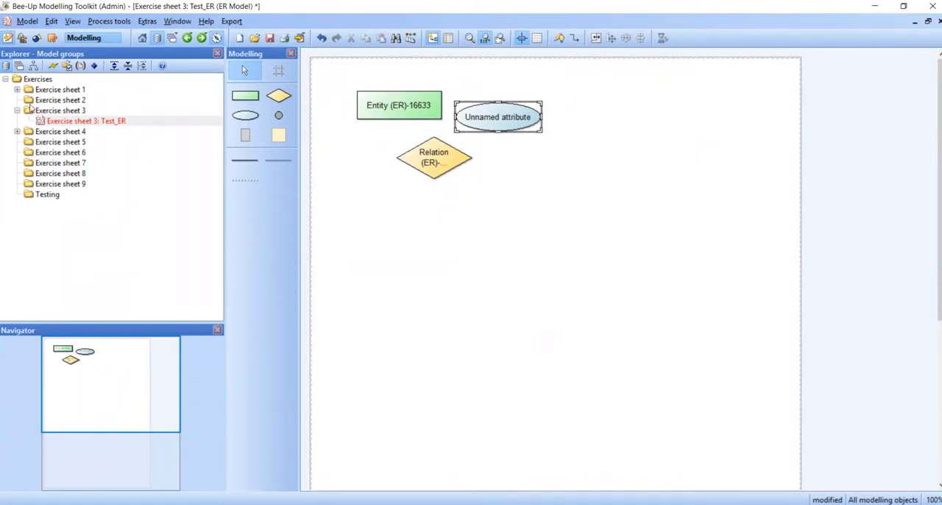
# Collapse Exercise sheet 3, expand Exercise sheet 1 and open its IMKERWorld_BP business process diagram
pyautogui.click(17, 110)
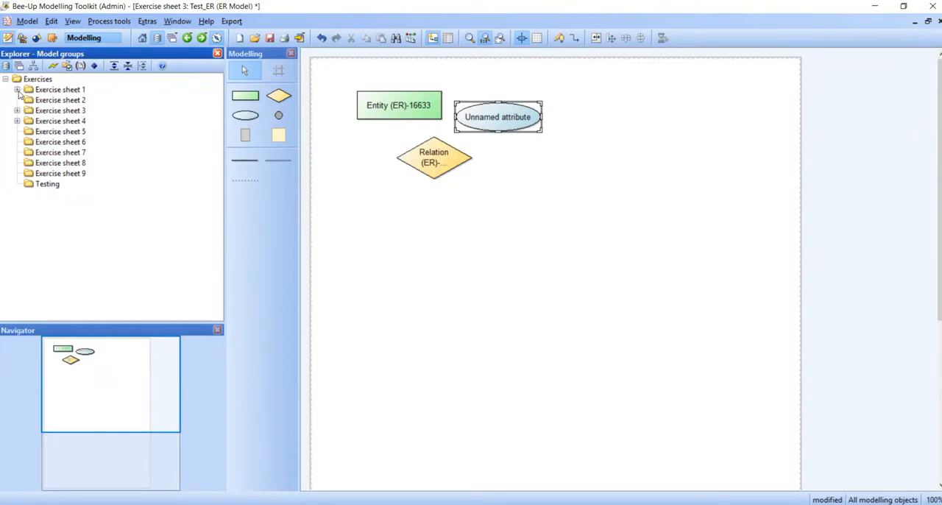
pyautogui.click(17, 89)
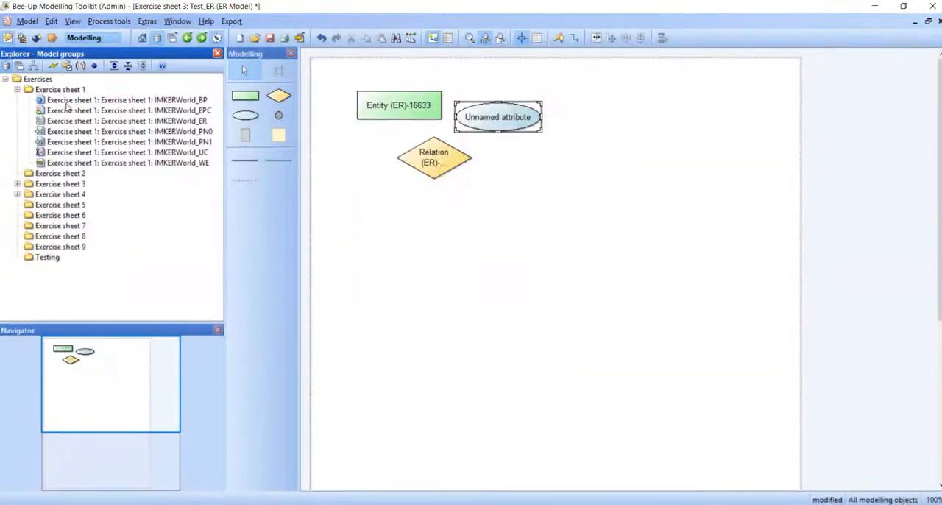
pyautogui.doubleClick(174, 101)
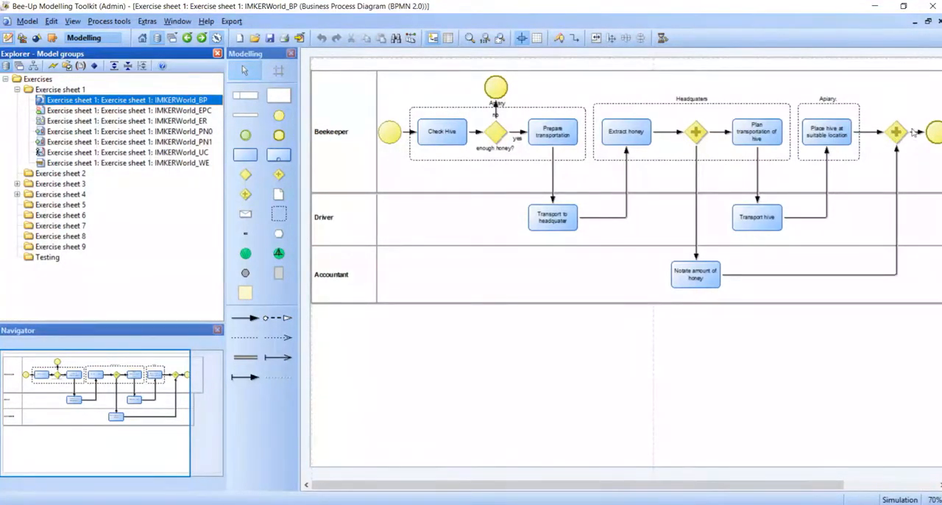
# Examine the simulation settings of the Check Hive task and close its properties
pyautogui.doubleClick(446, 131)
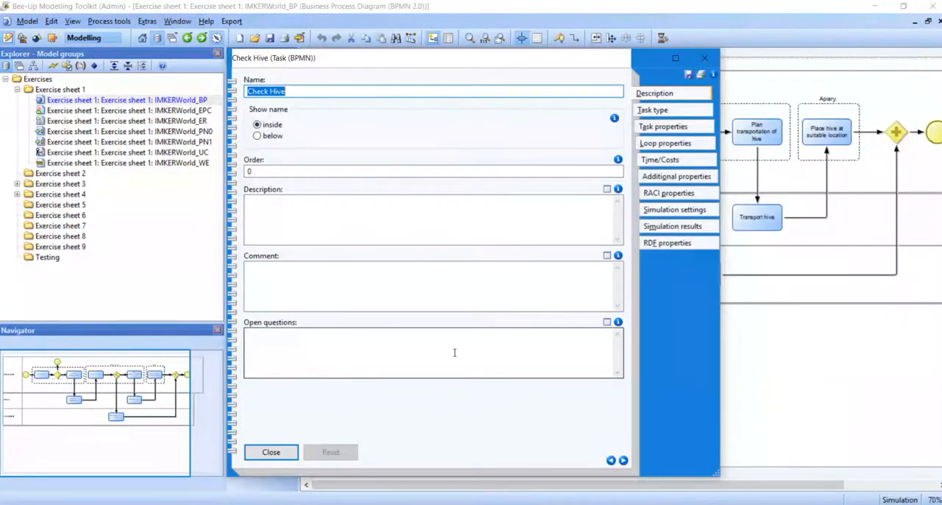
pyautogui.click(676, 214)
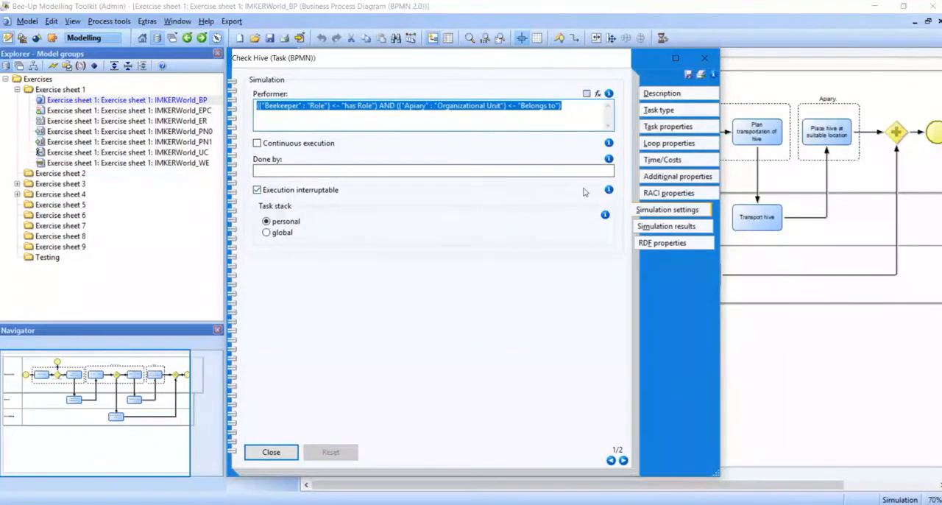
pyautogui.click(706, 60)
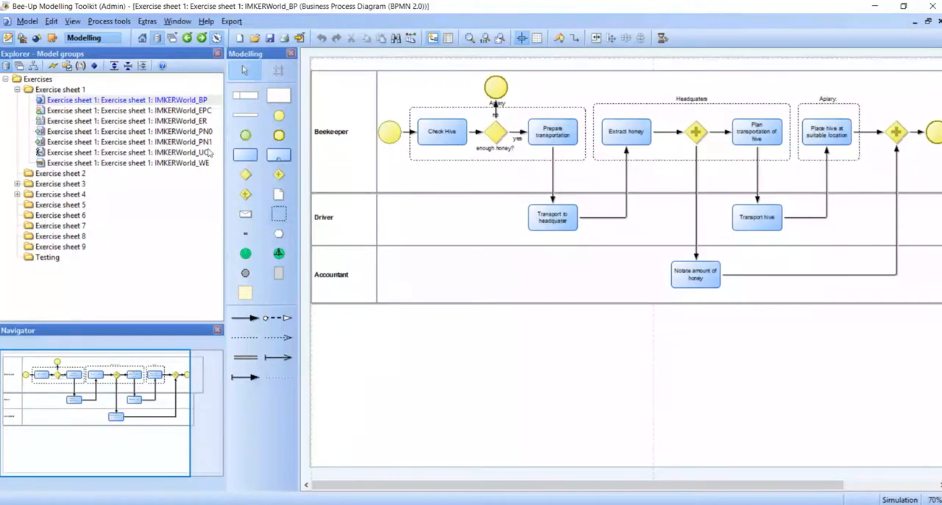
# Open the IMKERWorld_EPC model from Exercise sheet 1 and look through its event-driven process chain
pyautogui.click(189, 112)
pyautogui.doubleClick(188, 112)
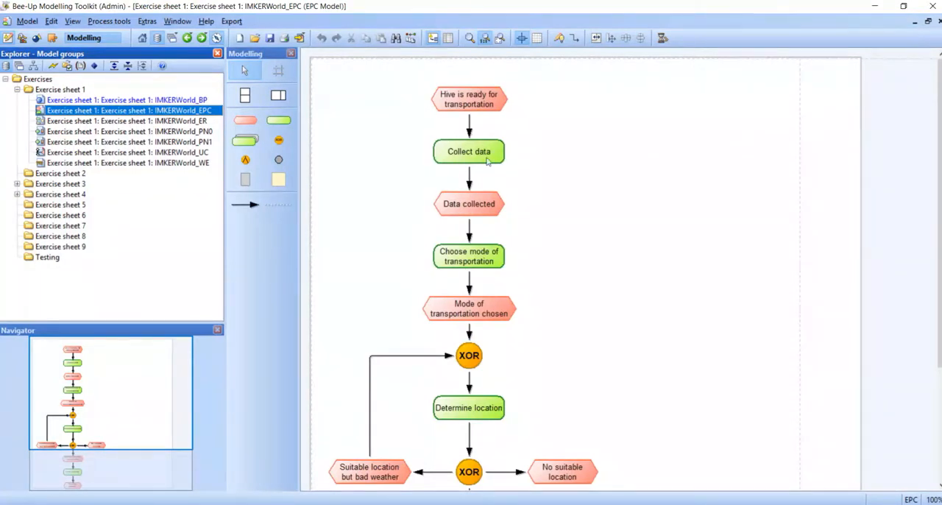
pyautogui.scroll(-5, 630, 221)
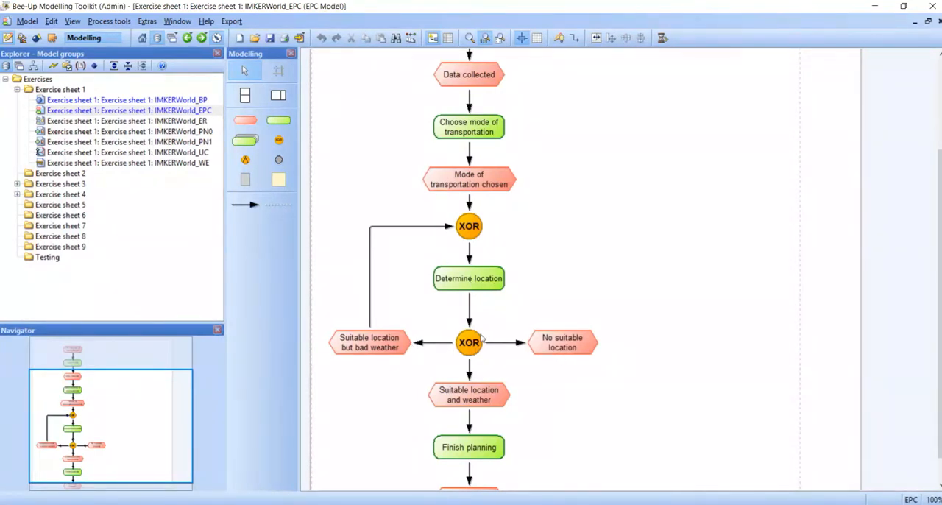
pyautogui.scroll(3, 940, 157)
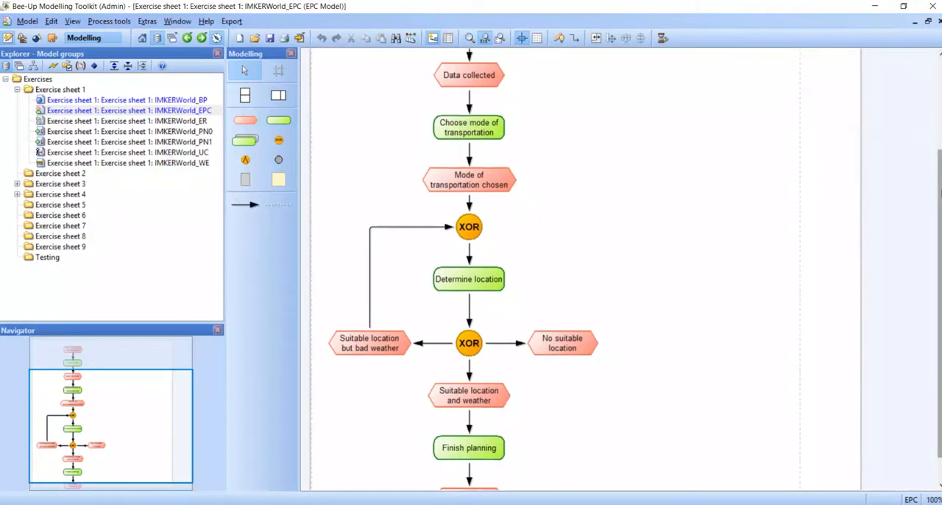
pyautogui.moveTo(940, 157); pyautogui.dragTo(939, 77)
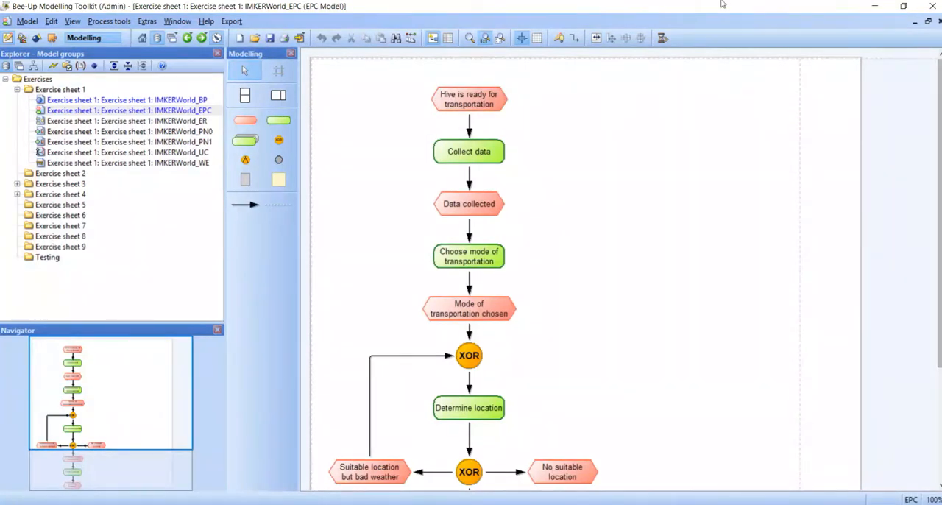
# Open the IMKERWorld_ER model from Exercise sheet 1
pyautogui.doubleClick(146, 122)
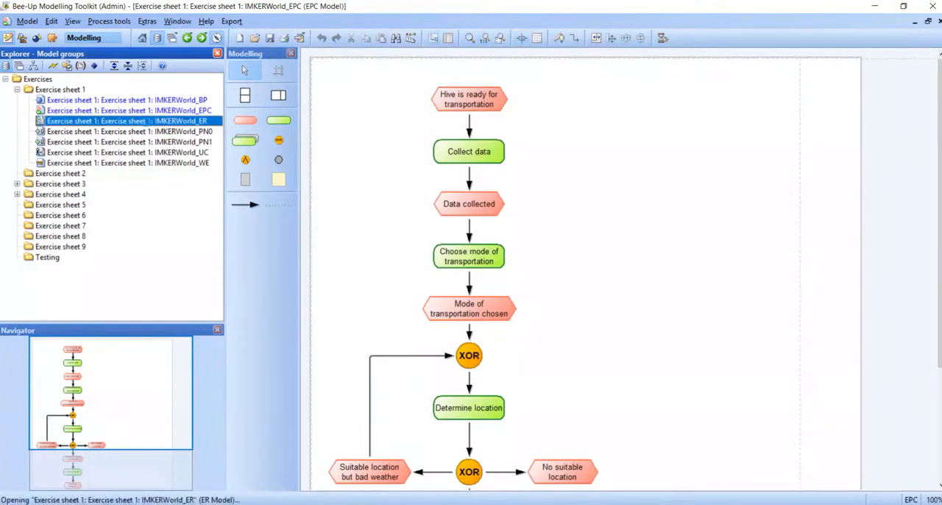